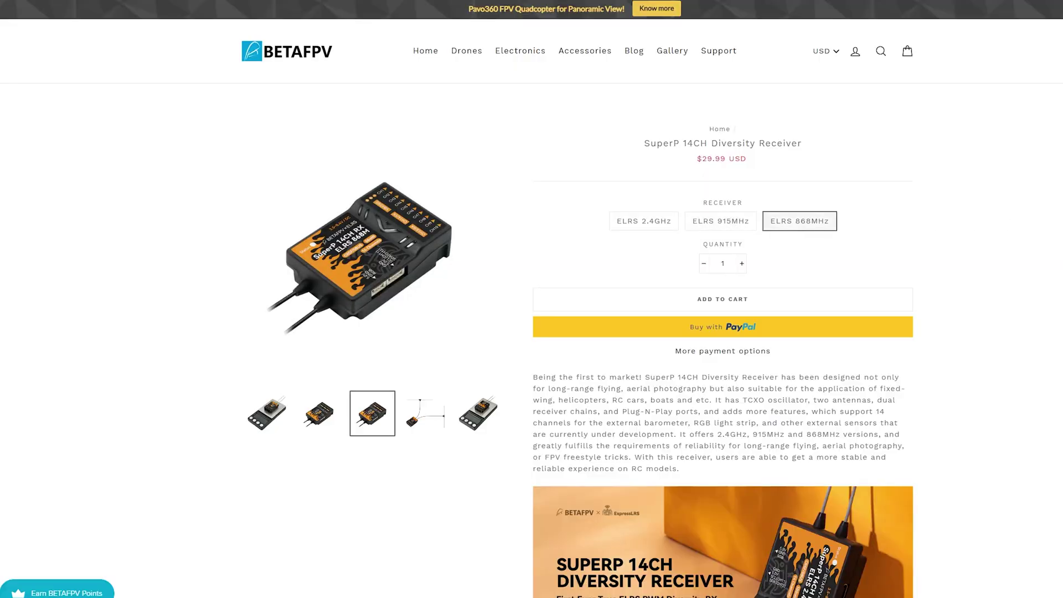
# Connect the laptop to the receiver's 'ExpressLRS RX' Wi-Fi network from the Windows taskbar.
pyautogui.scroll(-3, 532, 299)
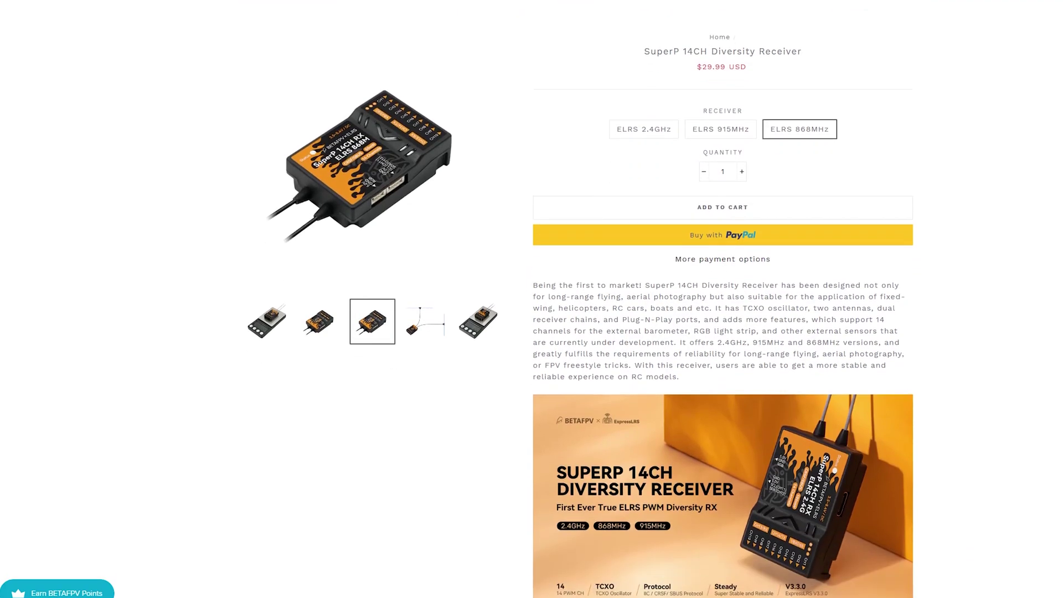
pyautogui.scroll(-4, 532, 299)
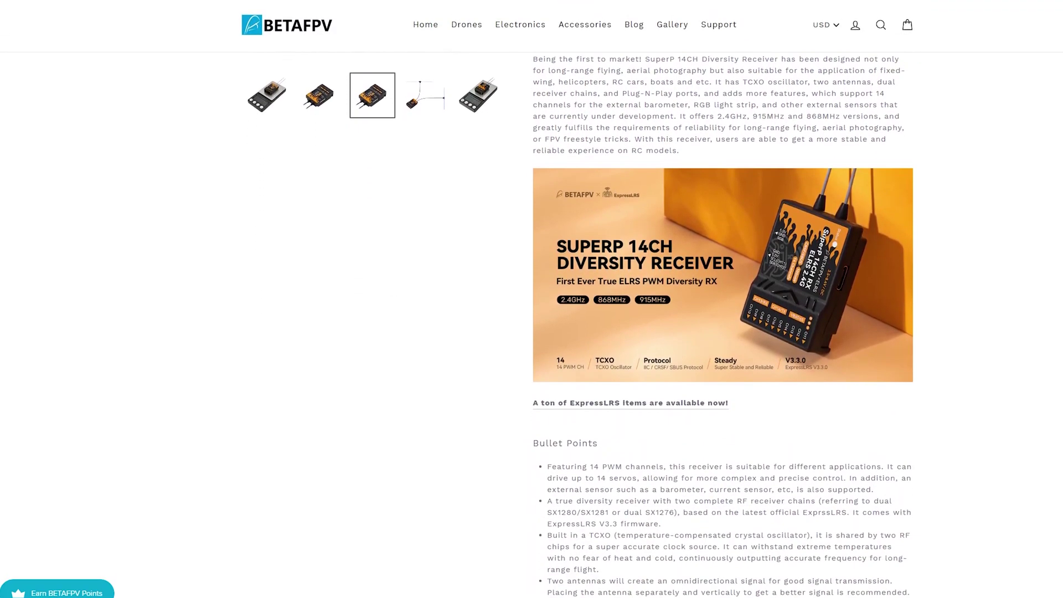
pyautogui.scroll(-1, 532, 299)
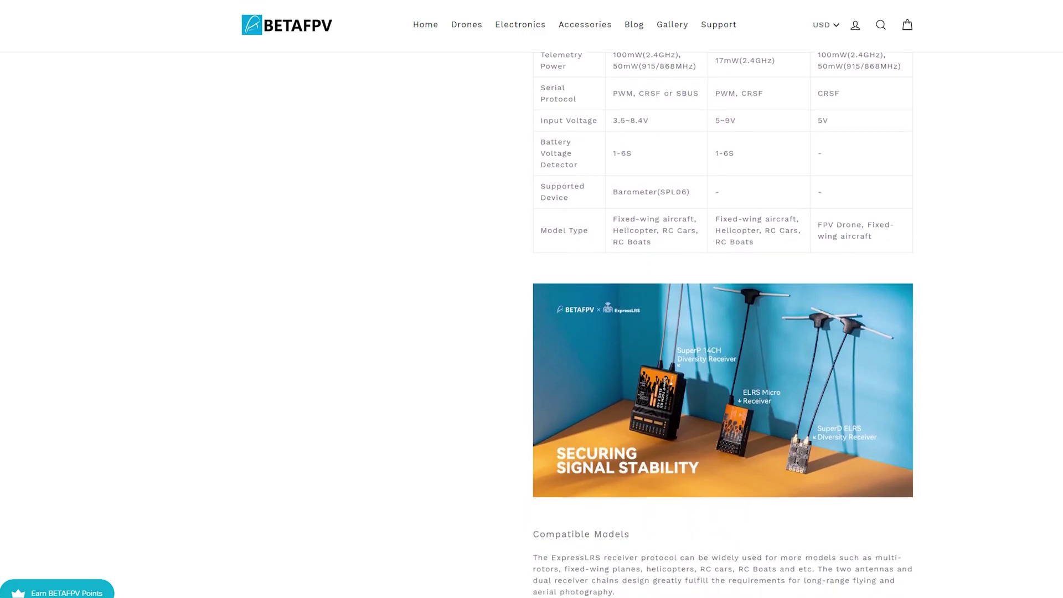
pyautogui.scroll(-1, 723, 332)
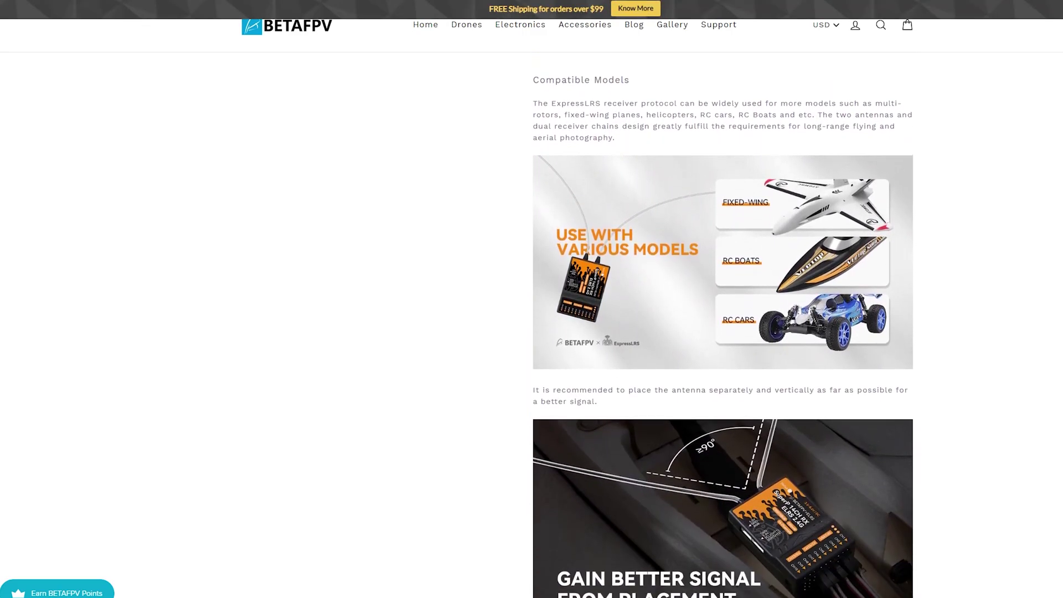
pyautogui.scroll(-1, 723, 333)
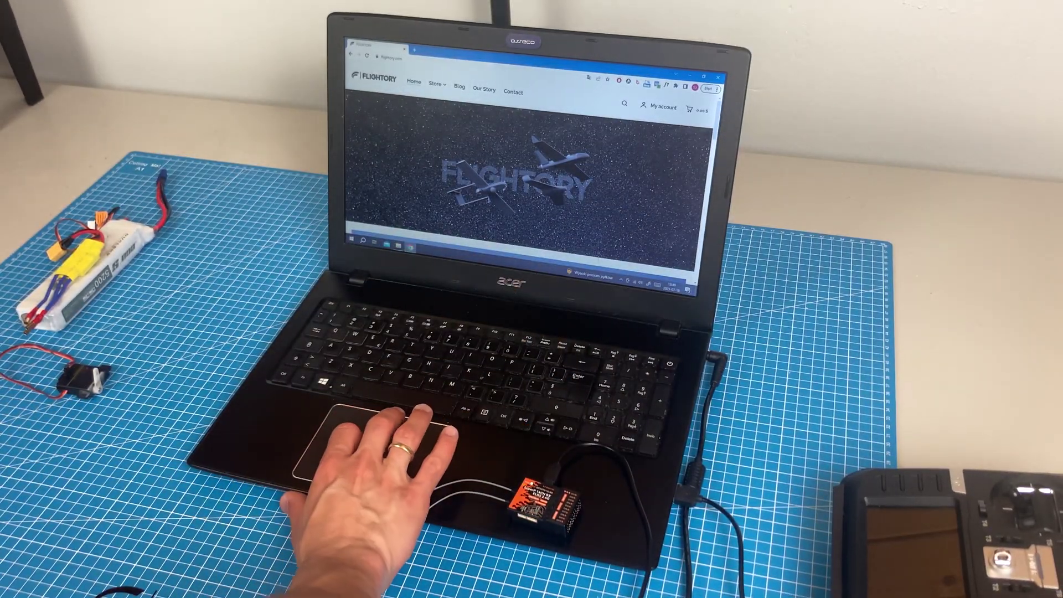
pyautogui.click(635, 281)
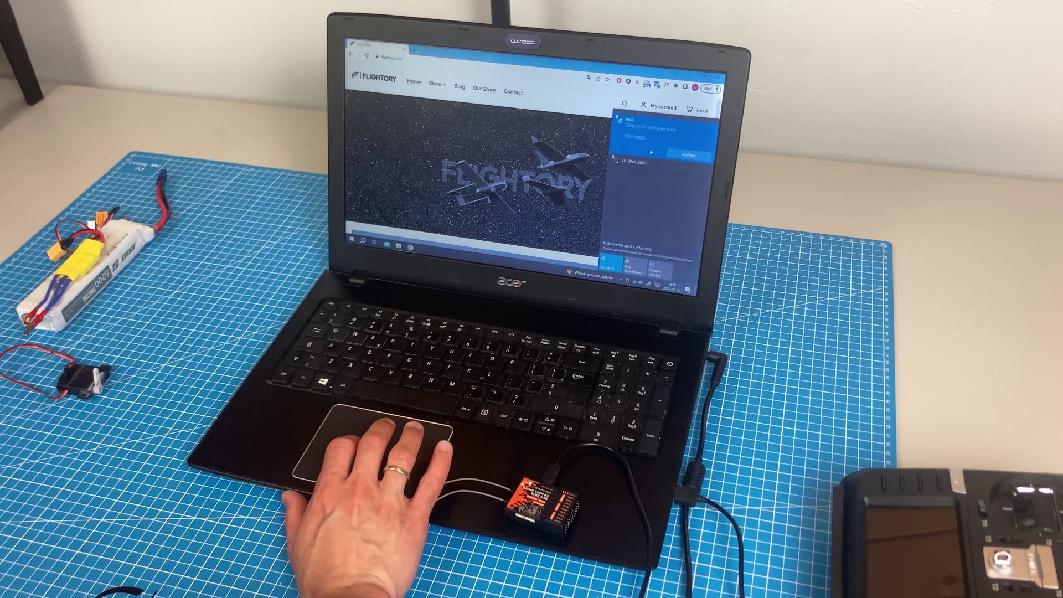
pyautogui.click(637, 160)
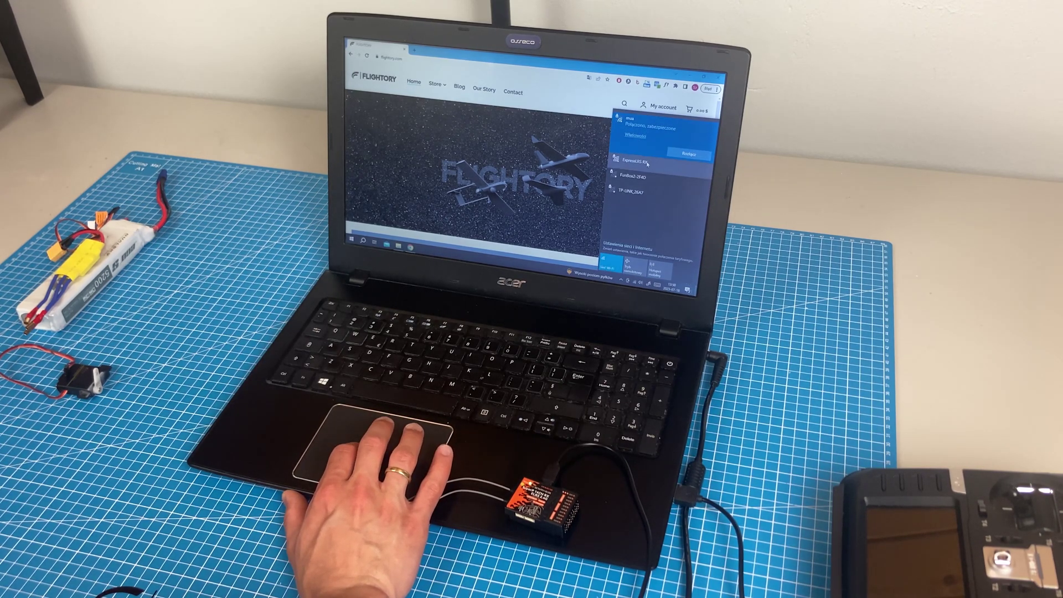
pyautogui.click(672, 169)
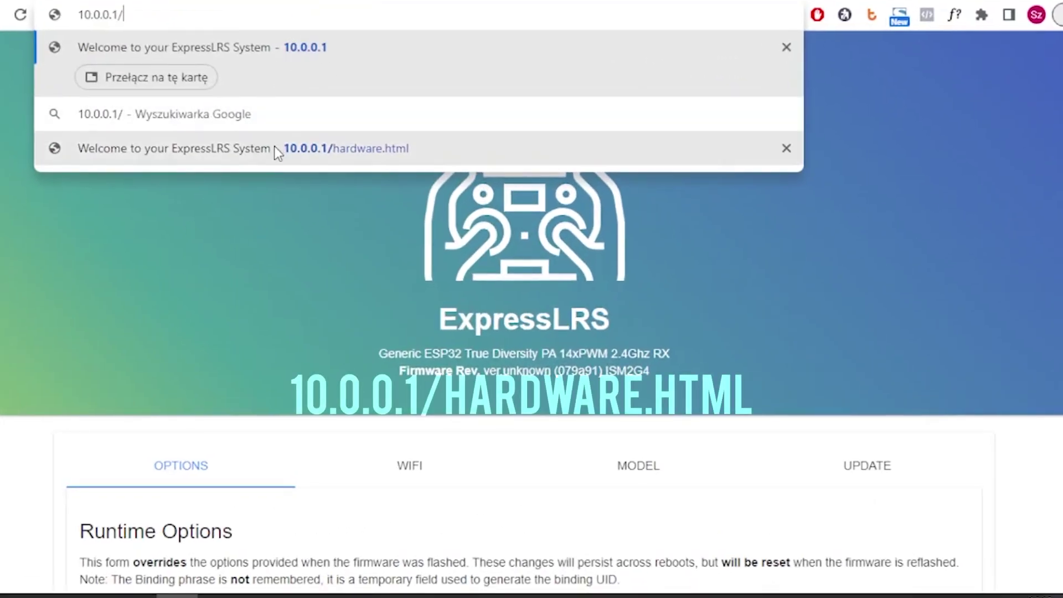
# On the receiver's hardware page, clear the SCL pin (19) and SDA pin (22).
pyautogui.click(275, 149)
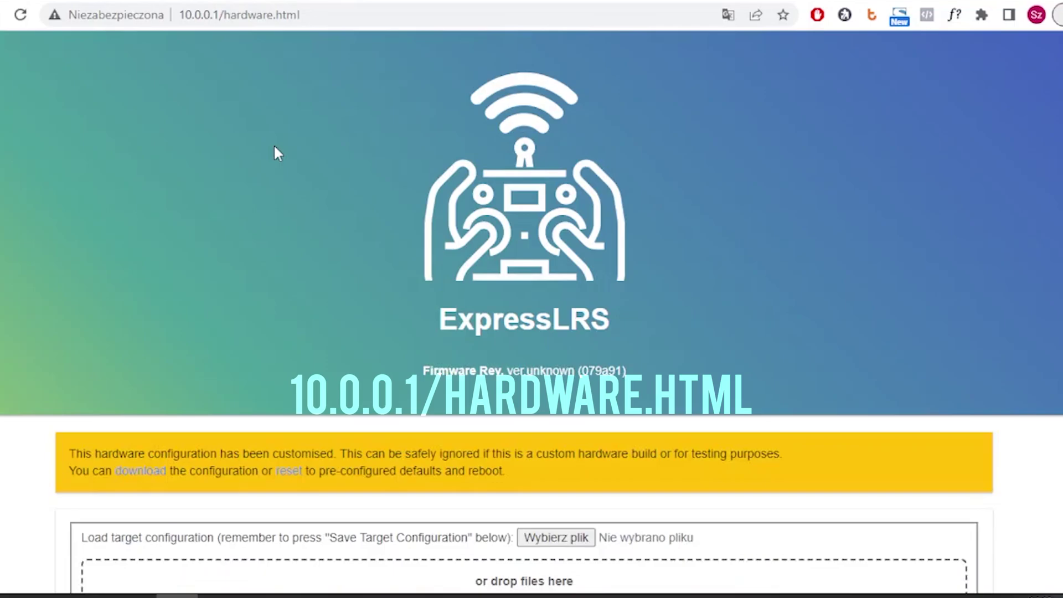
pyautogui.scroll(-5, 274, 144)
pyautogui.scroll(-12, 274, 146)
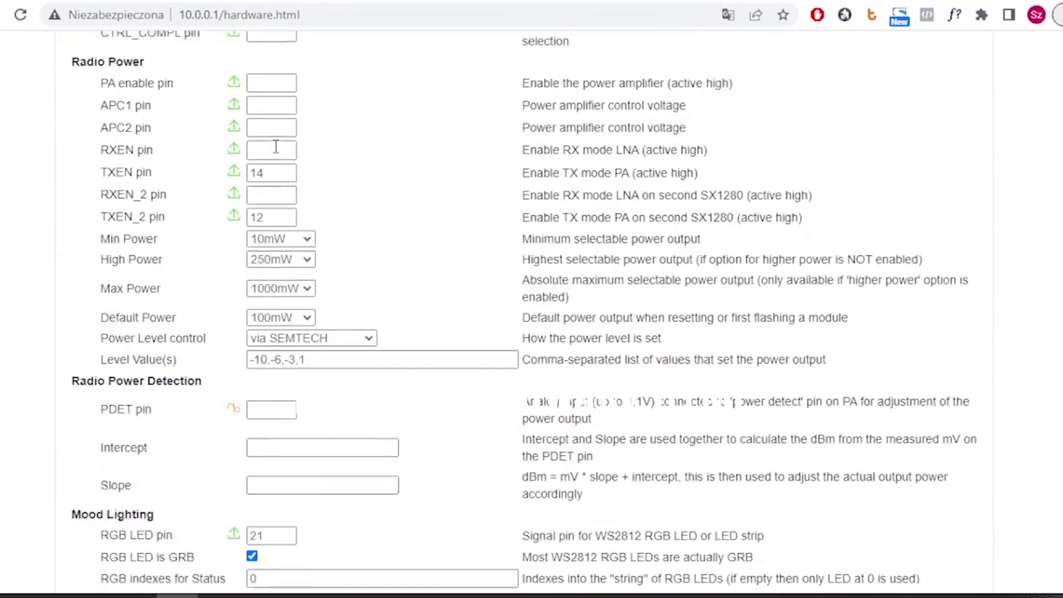
pyautogui.scroll(-14, 275, 145)
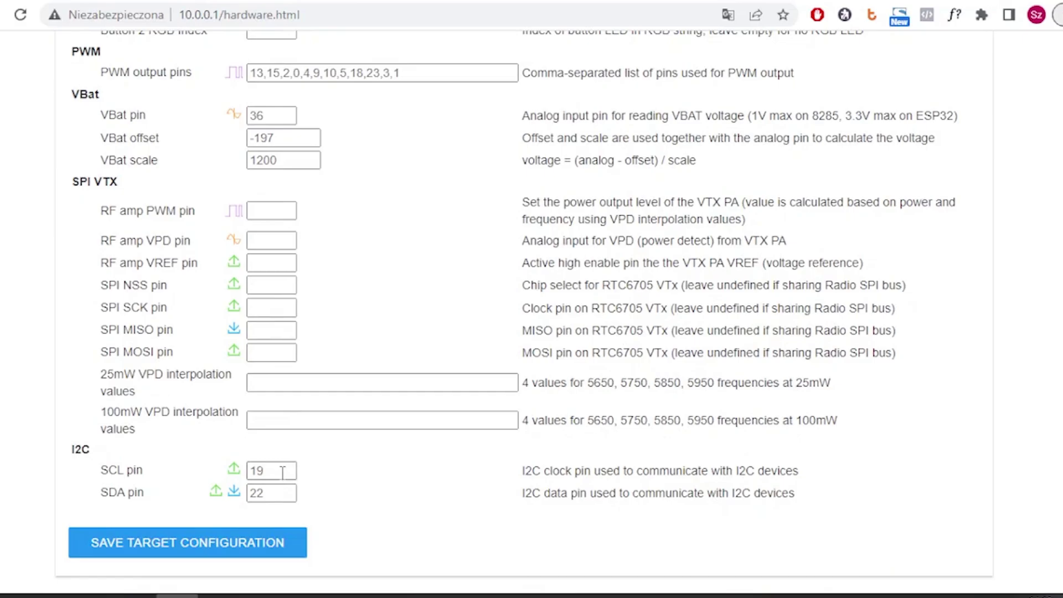
pyautogui.click(282, 471)
pyautogui.press('BackSpace')
pyautogui.press('BackSpace')
pyautogui.click(274, 493)
pyautogui.press('BackSpace')
pyautogui.press('BackSpace')
# Append 19,22 to the PWM output pins, save the target configuration and reboot.
pyautogui.scroll(4, 299, 442)
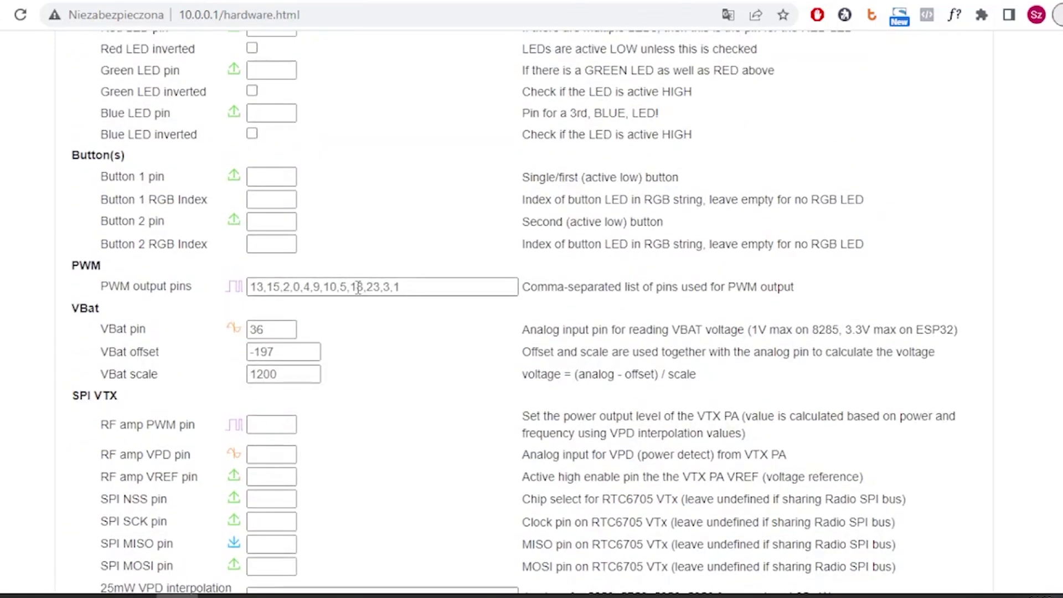
pyautogui.click(364, 286)
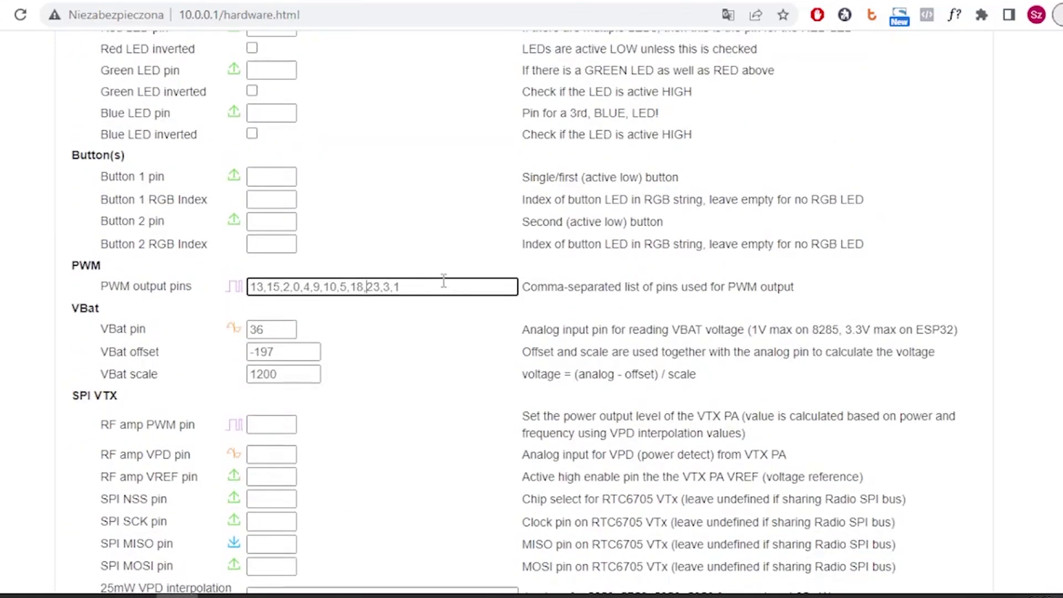
pyautogui.write('19,22,')
pyautogui.scroll(-4, 444, 281)
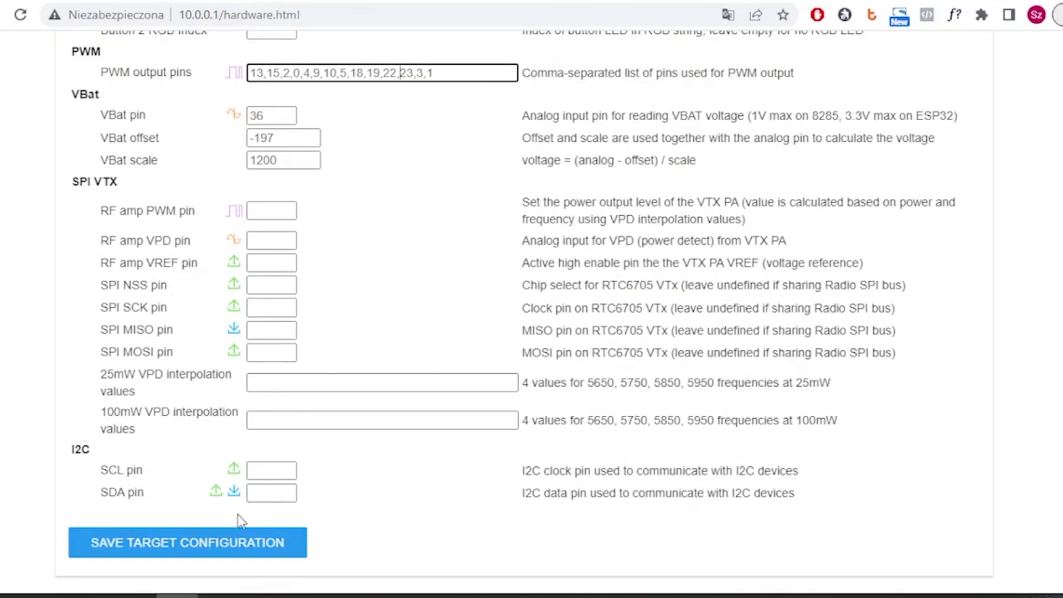
pyautogui.click(231, 540)
pyautogui.click(455, 435)
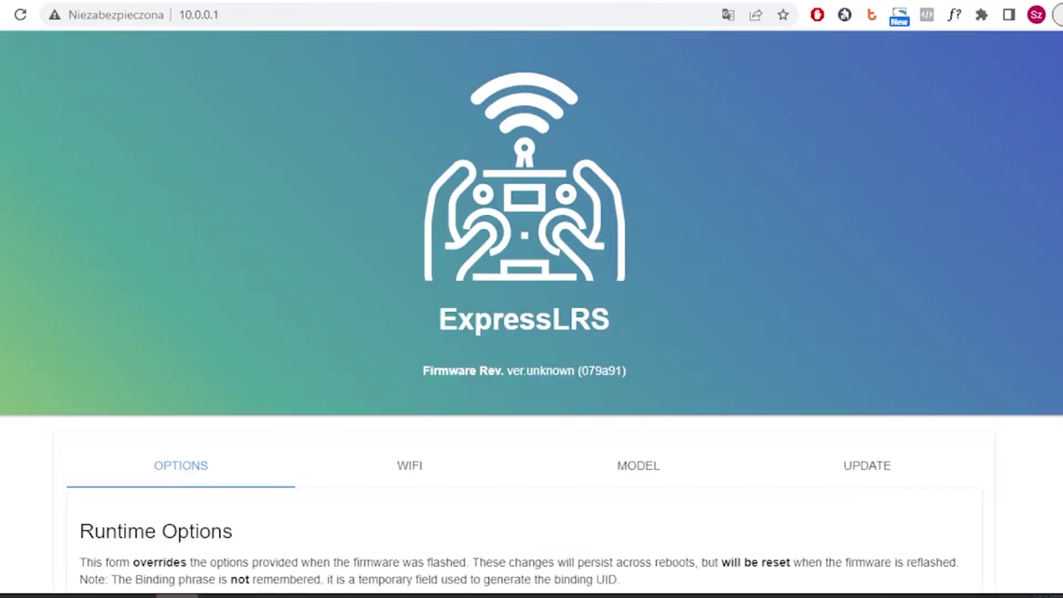
# In the MODEL settings, set output 13 to Serial RX.
pyautogui.click(646, 465)
pyautogui.scroll(-20, 646, 465)
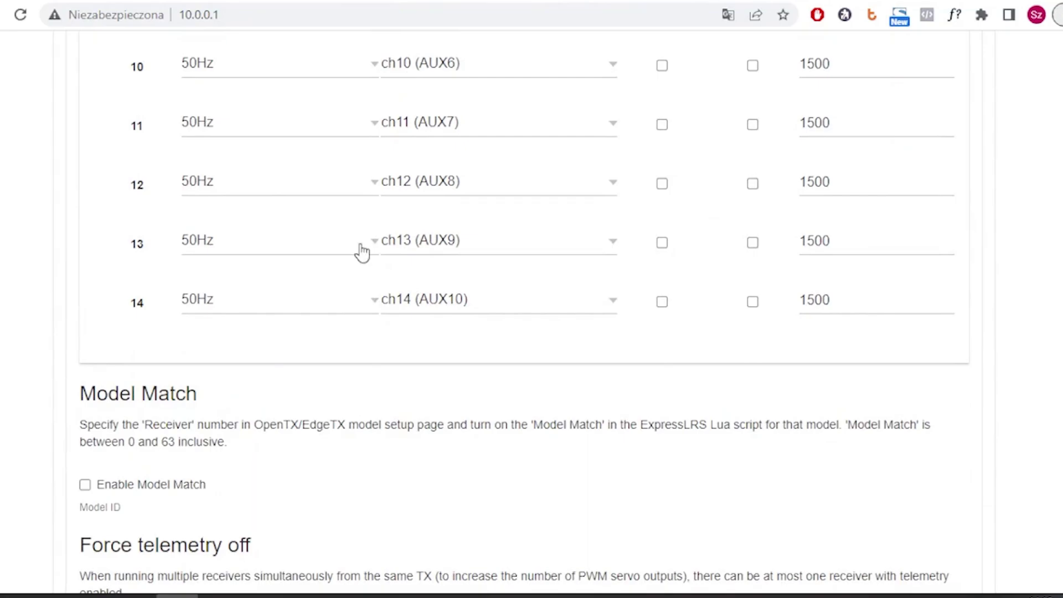
pyautogui.click(363, 249)
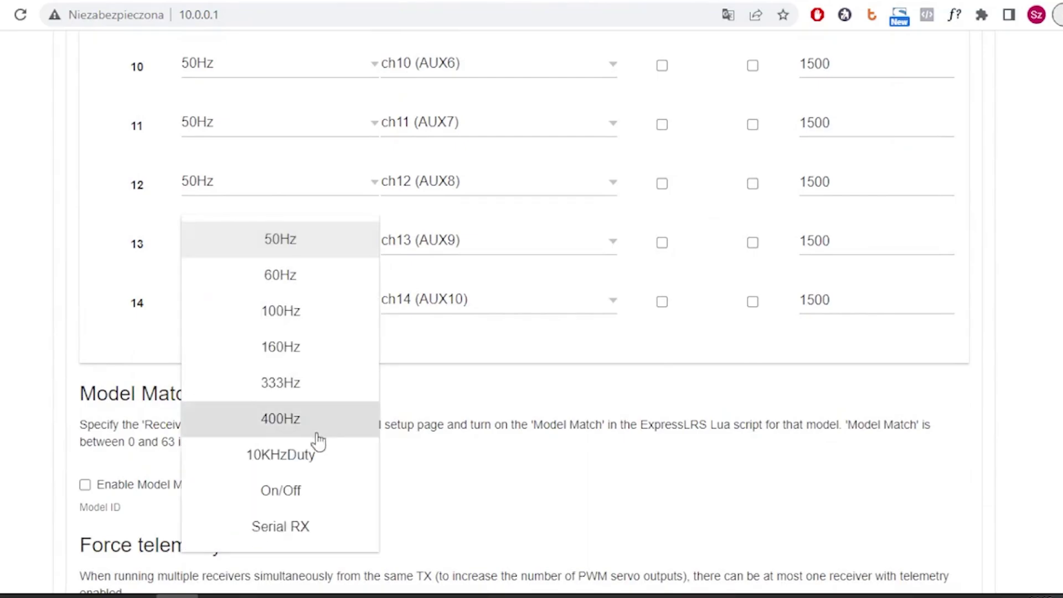
pyautogui.click(309, 531)
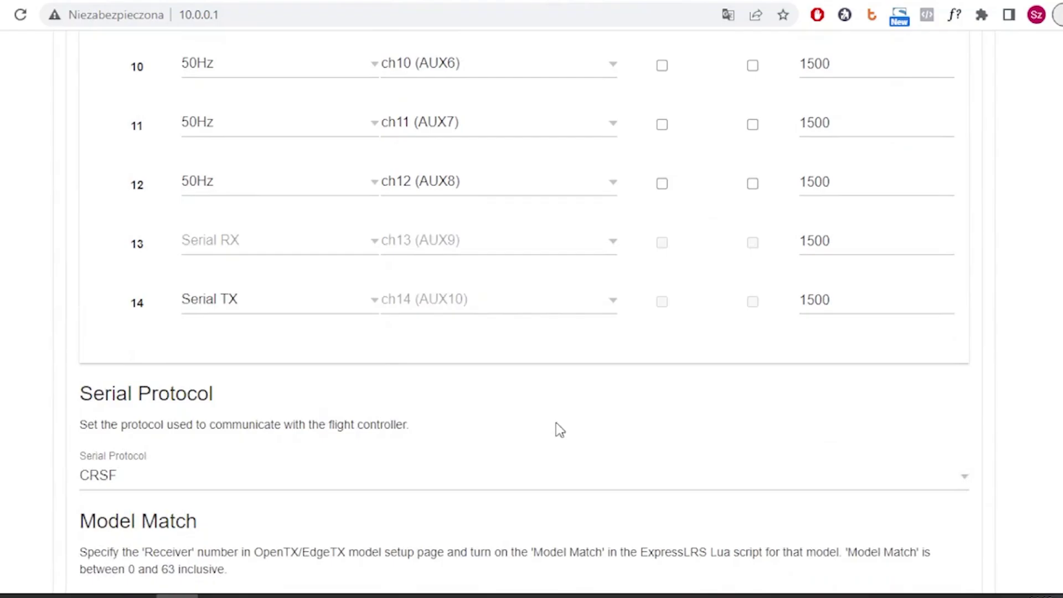
# Keep CRSF as the serial protocol, save the model settings and confirm.
pyautogui.scroll(-4, 559, 429)
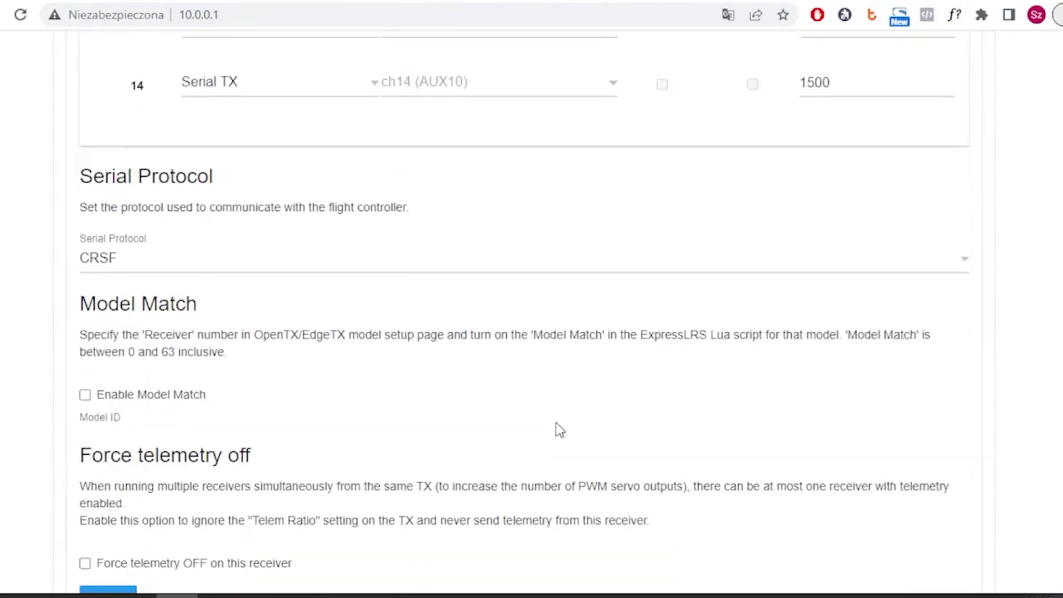
pyautogui.click(950, 244)
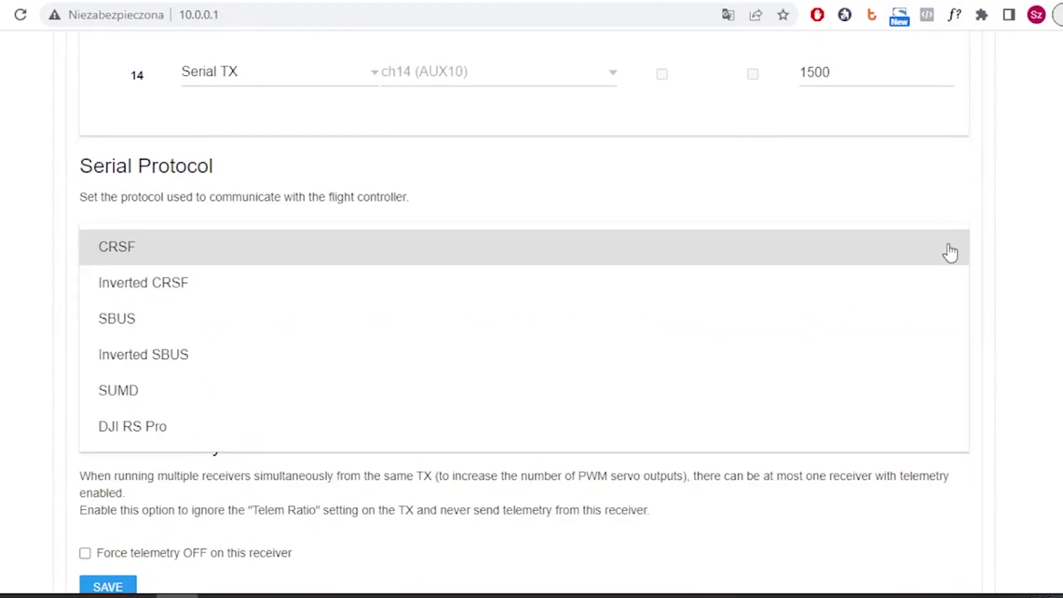
pyautogui.click(950, 251)
pyautogui.scroll(-3, 631, 398)
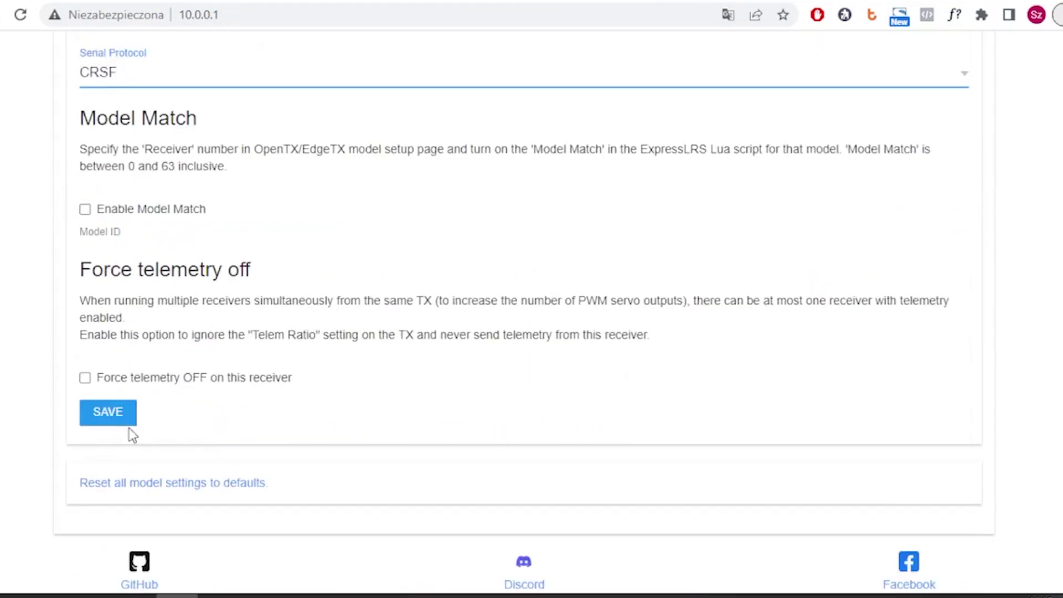
pyautogui.click(115, 419)
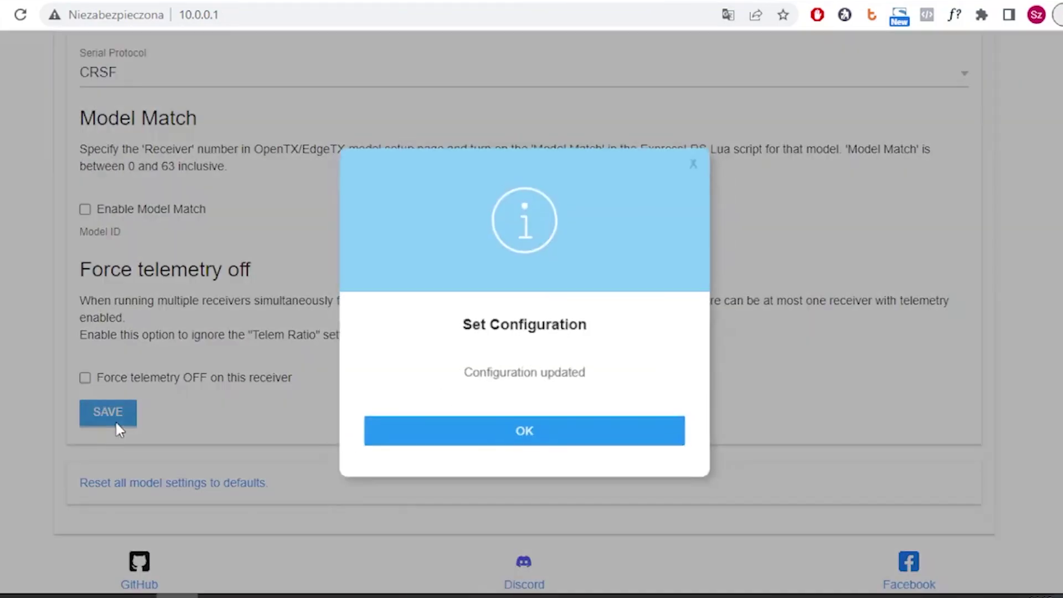
pyautogui.click(475, 437)
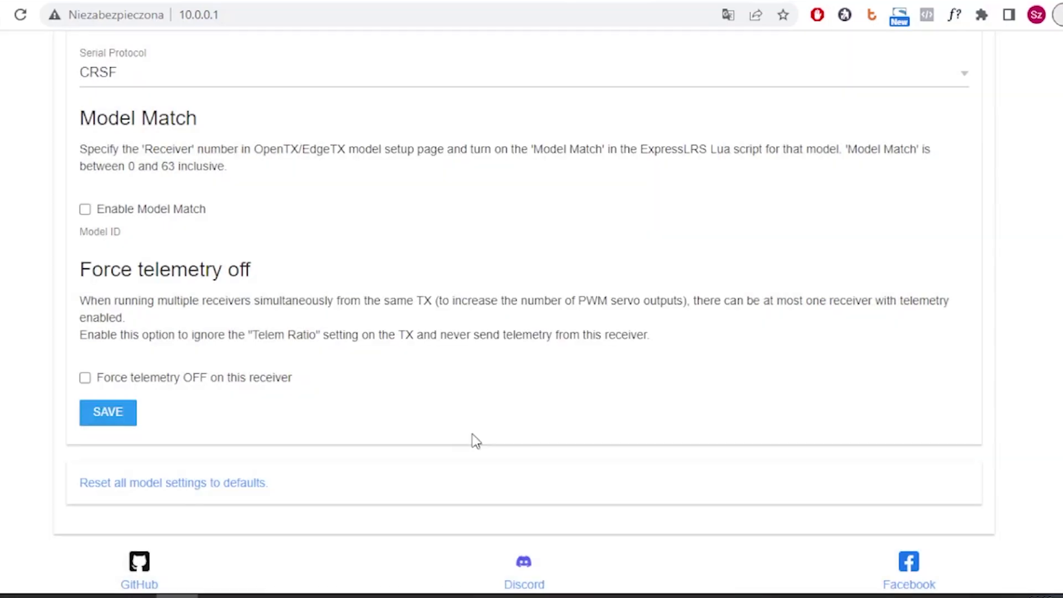